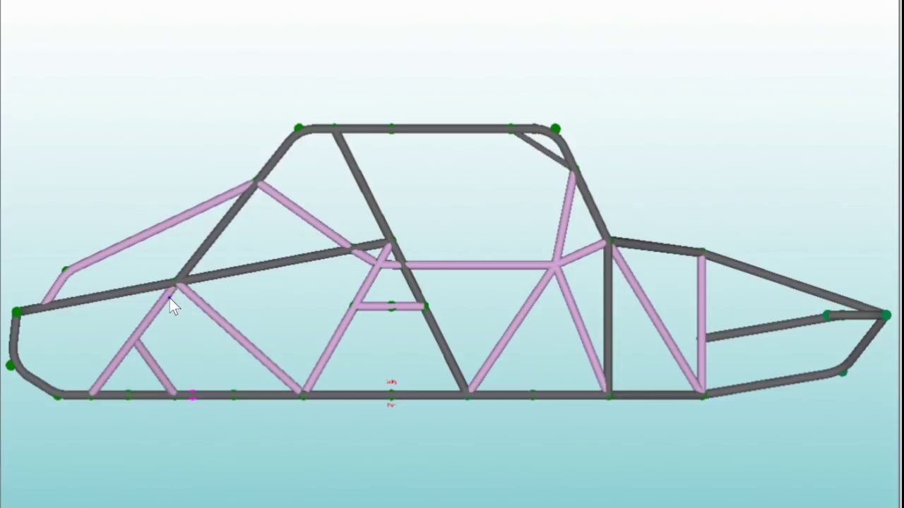
# Orbit the chassis into 3D, zoom in on the lower front corner bracing, then swing to three-quarter view
pyautogui.moveTo(170, 298)
pyautogui.mouseDown(button='middle')
pyautogui.moveTo(218, 315)
pyautogui.moveTo(180, 304)
pyautogui.mouseUp(button='middle')
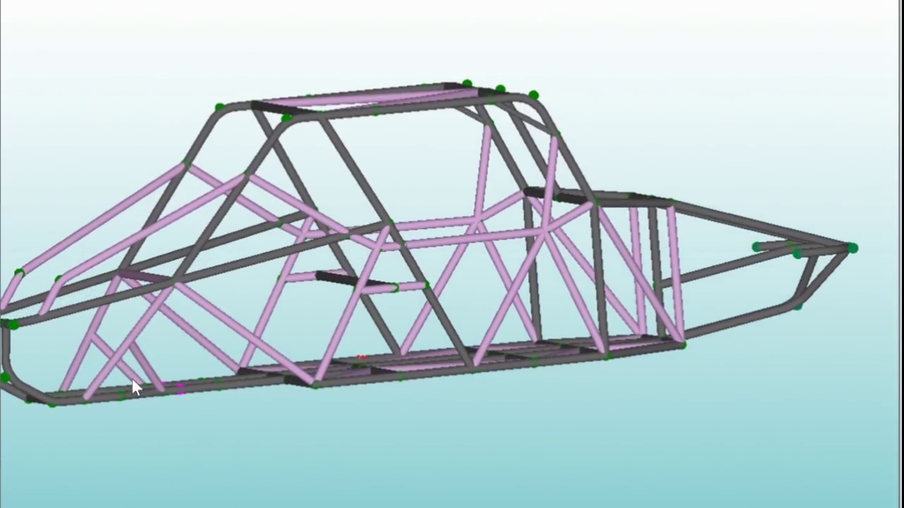
pyautogui.scroll(3, 132, 380)
pyautogui.scroll(2, 212, 346)
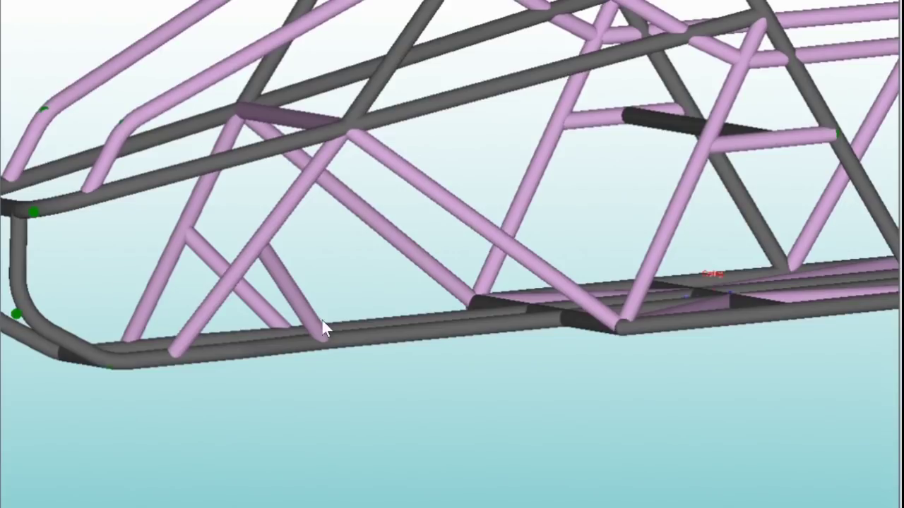
pyautogui.scroll(-5, 356, 280)
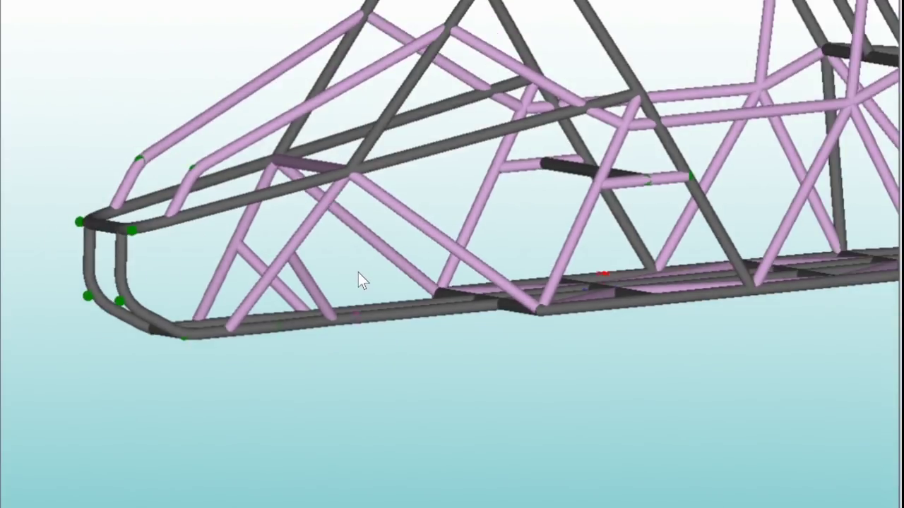
pyautogui.moveTo(358, 273); pyautogui.dragTo(382, 245, button='middle')
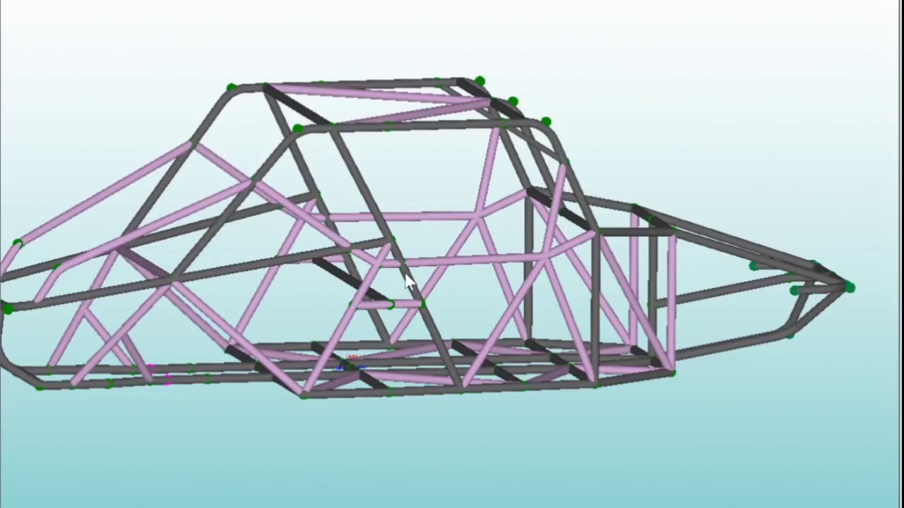
# Zoom out to show the whole tube cage
pyautogui.scroll(-5, 406, 245)
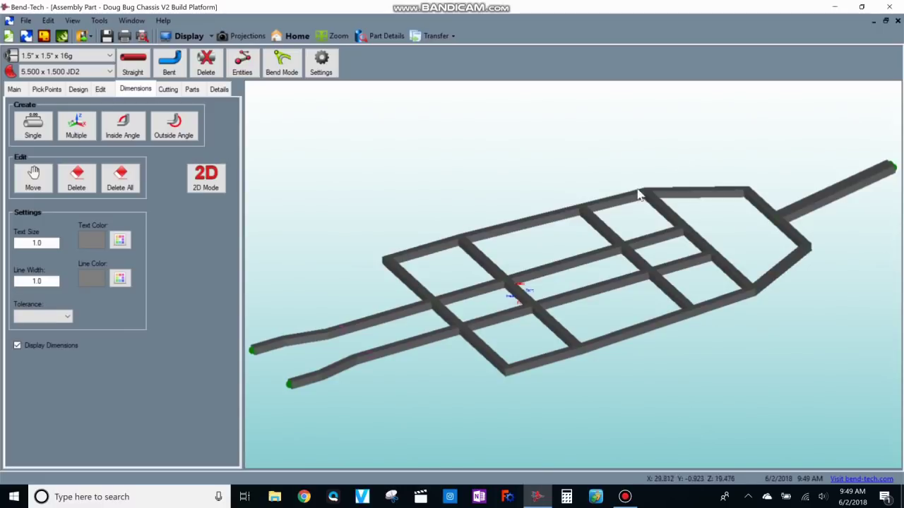
# Orbit and zoom the build platform frame to inspect it from several angles and from above
pyautogui.moveTo(505, 312); pyautogui.dragTo(494, 279, button='right')
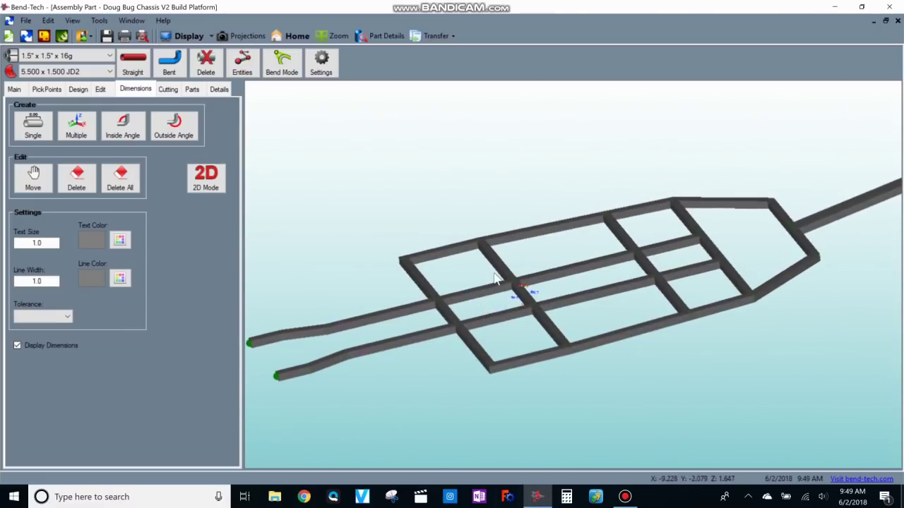
pyautogui.moveTo(504, 248); pyautogui.dragTo(656, 271, button='right')
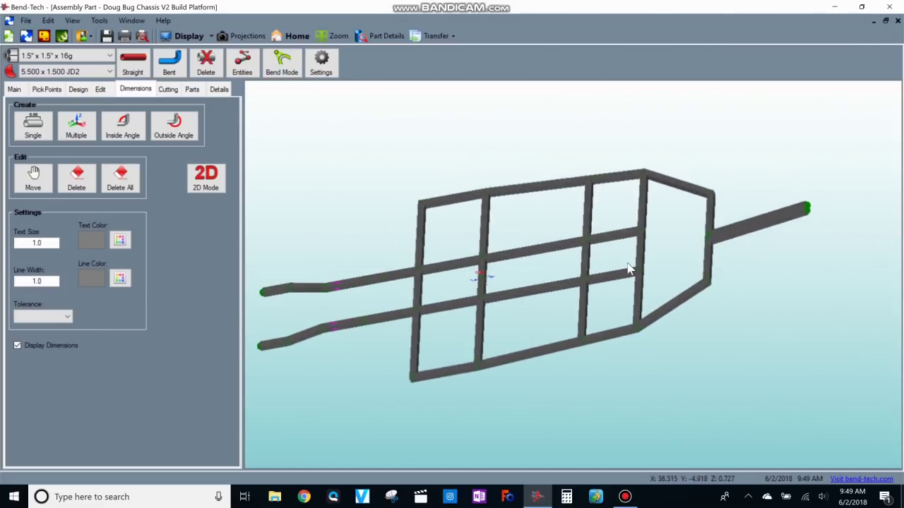
pyautogui.moveTo(394, 367); pyautogui.dragTo(424, 345)
pyautogui.scroll(5, 492, 353)
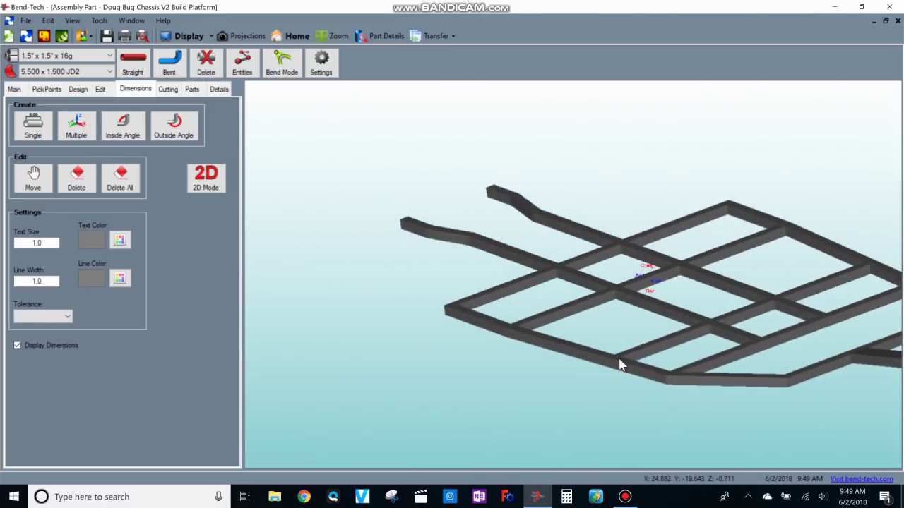
pyautogui.scroll(-5, 671, 328)
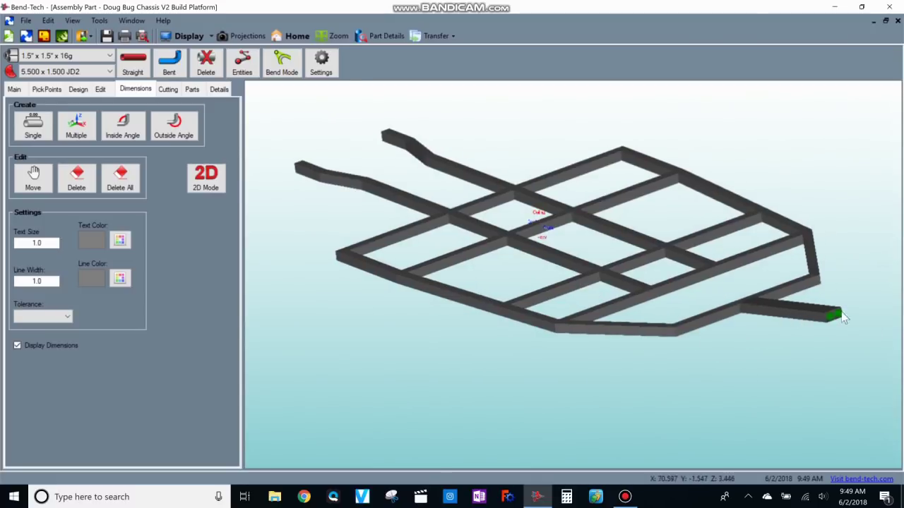
pyautogui.moveTo(840, 316); pyautogui.dragTo(476, 317)
pyautogui.scroll(1, 572, 170)
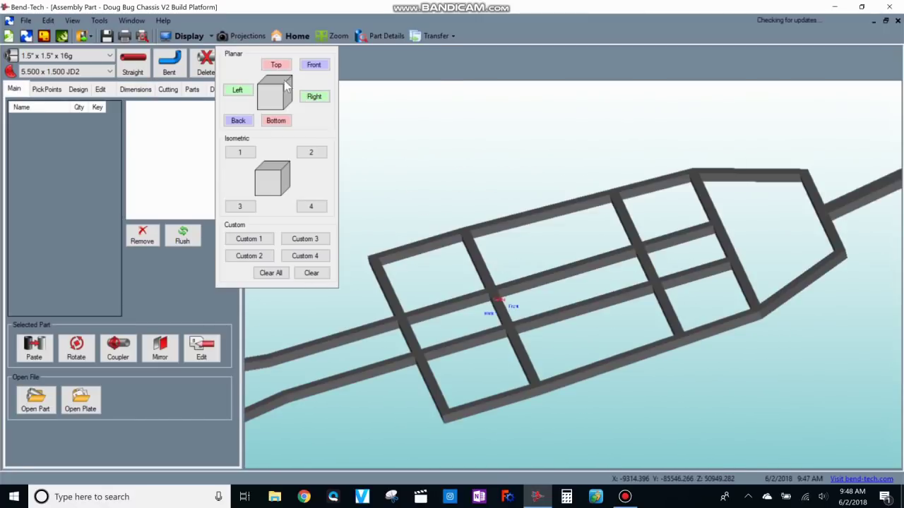
# Show the platform in Top view, reset to Home, then orbit across the crossmember grid
pyautogui.click(273, 64)
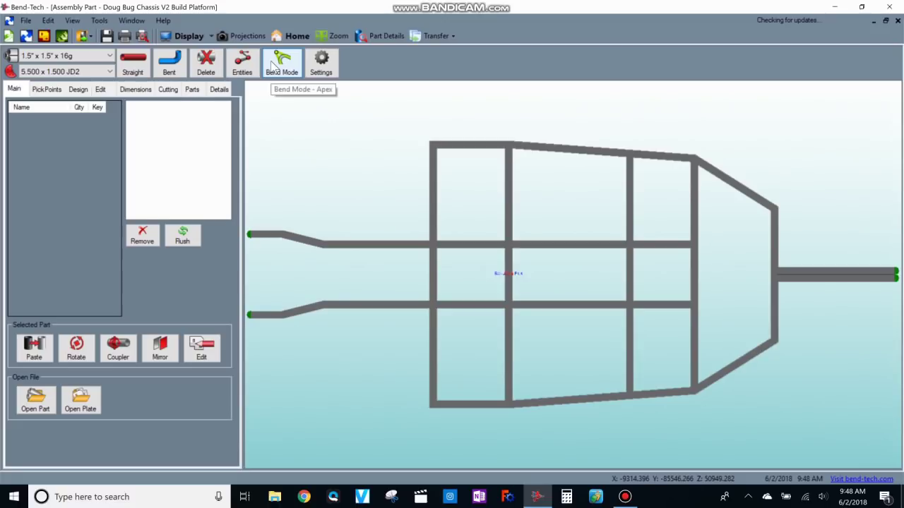
pyautogui.click(296, 36)
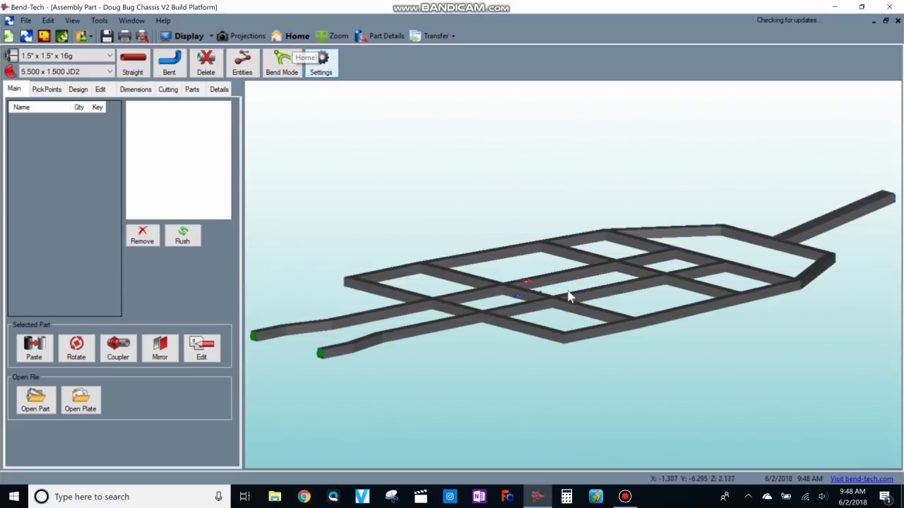
pyautogui.moveTo(569, 297); pyautogui.dragTo(534, 389)
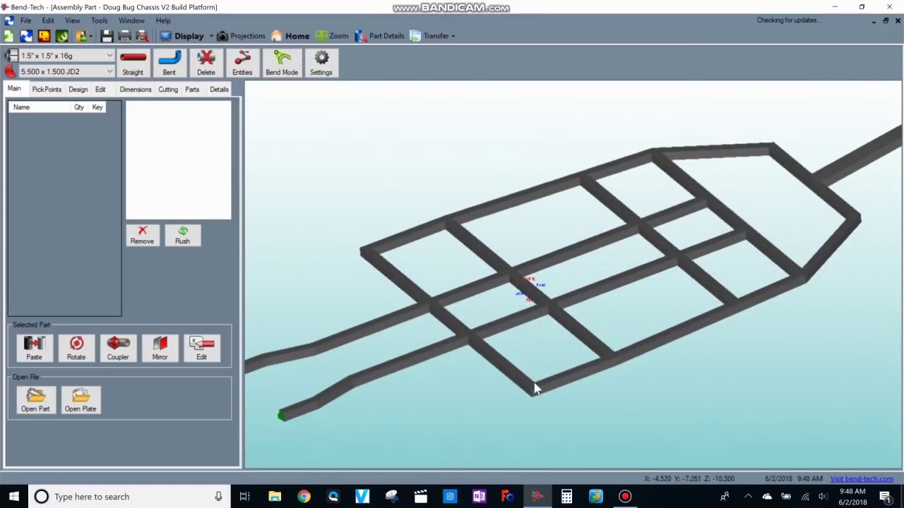
pyautogui.scroll(5, 534, 392)
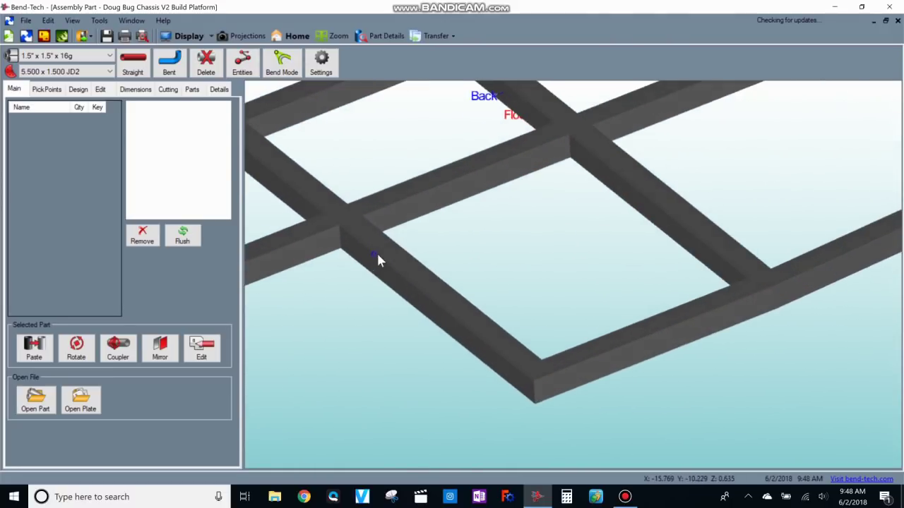
pyautogui.moveTo(378, 260); pyautogui.dragTo(507, 322)
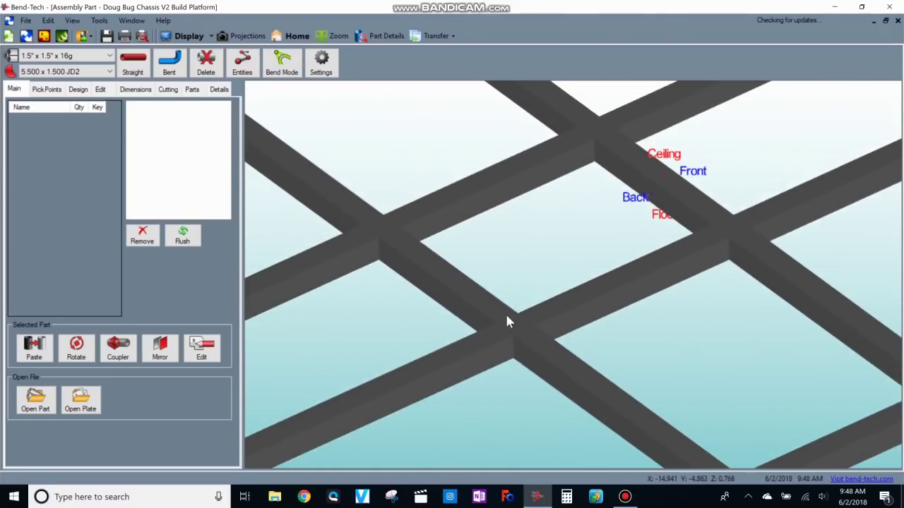
pyautogui.moveTo(370, 202); pyautogui.dragTo(471, 278)
pyautogui.scroll(3, 470, 282)
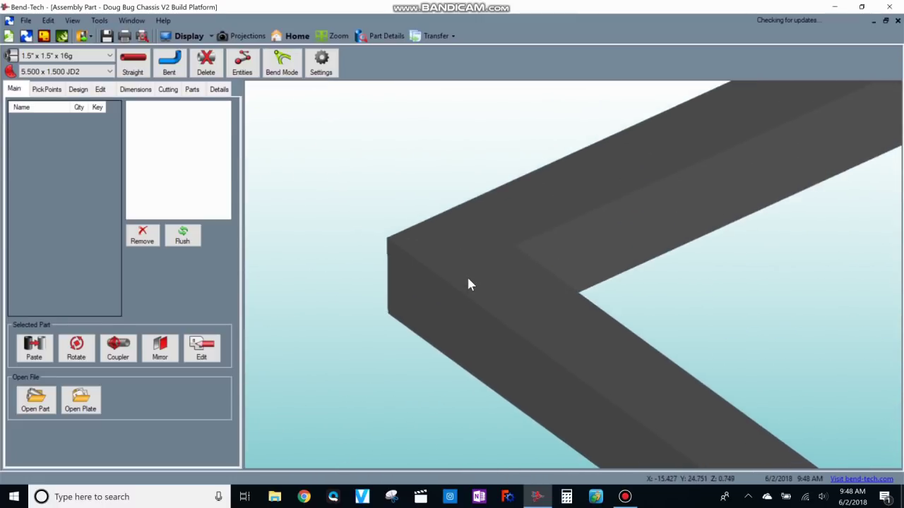
pyautogui.scroll(-5, 470, 282)
pyautogui.scroll(3, 656, 348)
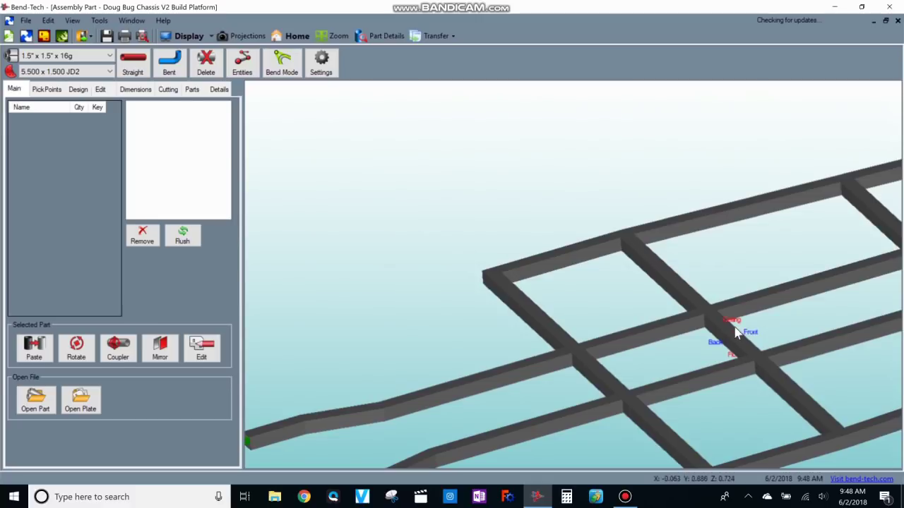
pyautogui.scroll(-5, 619, 312)
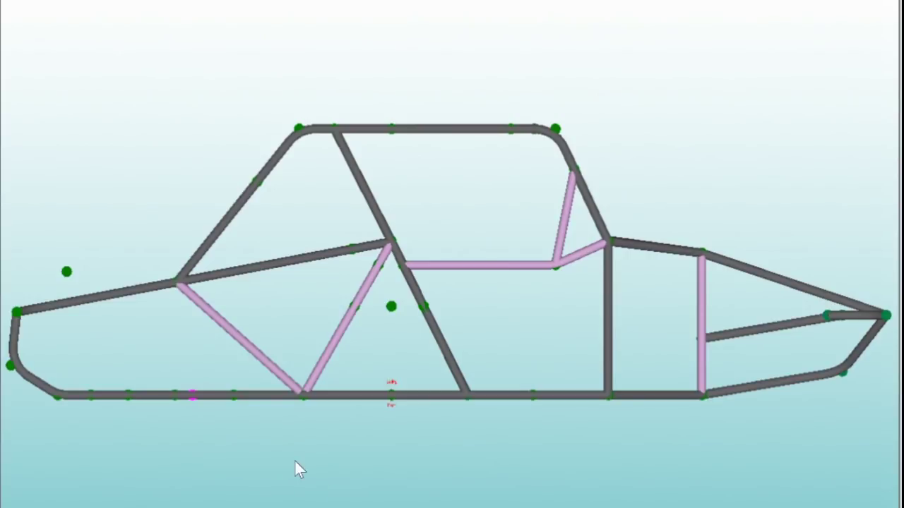
# Orbit the tube chassis from side view into a three-quarter 3D view of the pink cockpit bracing
pyautogui.moveTo(282, 226); pyautogui.dragTo(333, 297, button='middle')
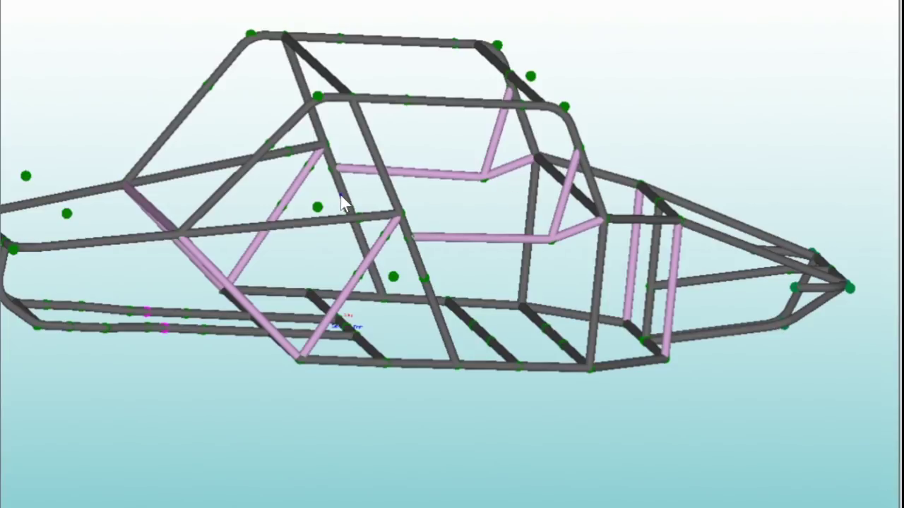
pyautogui.moveTo(343, 202); pyautogui.dragTo(249, 190, button='middle')
pyautogui.moveTo(435, 194); pyautogui.dragTo(518, 147, button='middle')
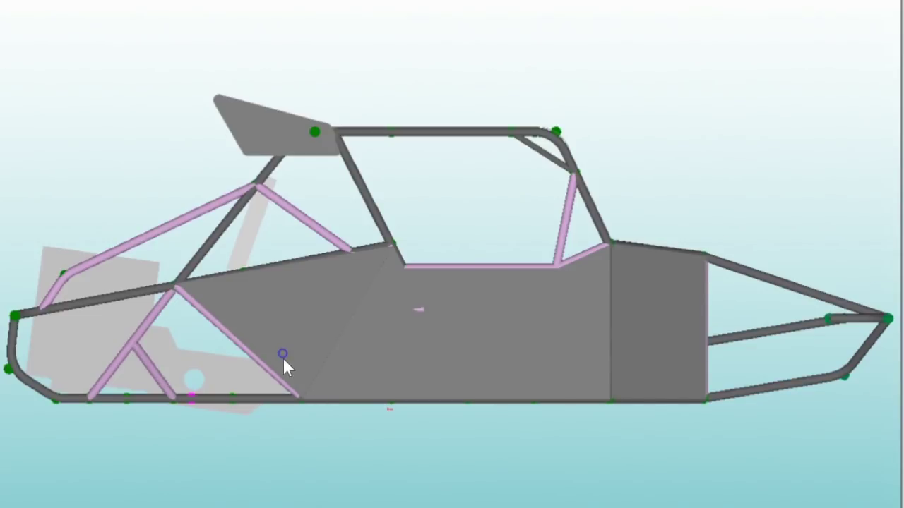
# Orbit the paneled chassis to inspect side panels, radiator area, rear frame and top
pyautogui.moveTo(282, 357); pyautogui.dragTo(325, 395, button='middle')
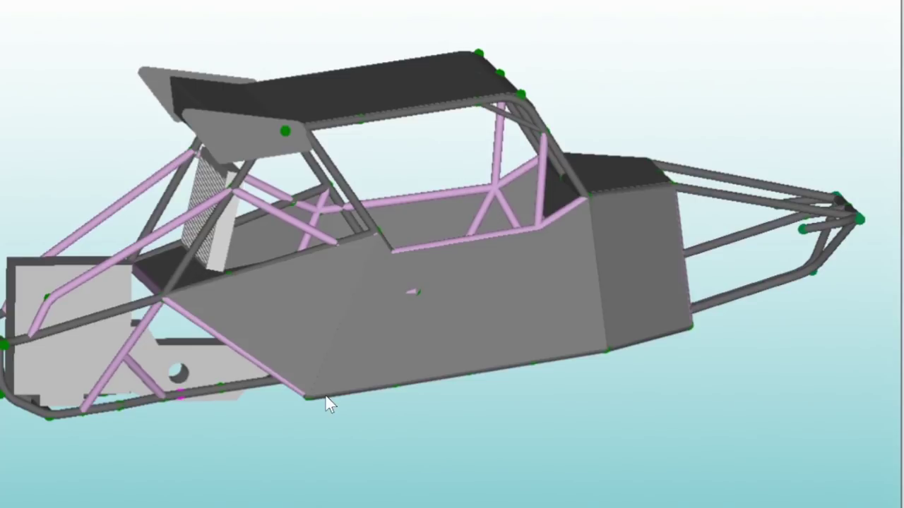
pyautogui.moveTo(302, 339)
pyautogui.mouseDown(button='middle')
pyautogui.moveTo(329, 318)
pyautogui.moveTo(342, 327)
pyautogui.moveTo(299, 346)
pyautogui.mouseUp(button='middle')
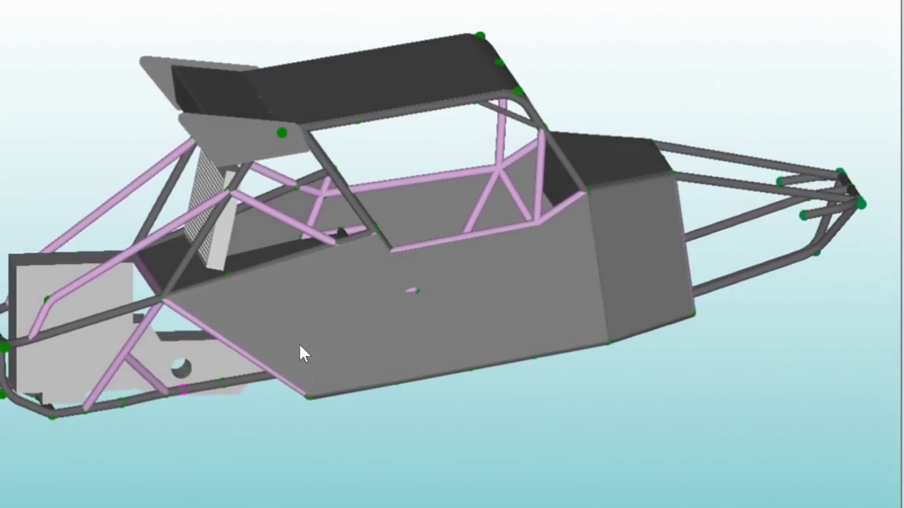
pyautogui.moveTo(212, 317); pyautogui.dragTo(247, 297, button='middle')
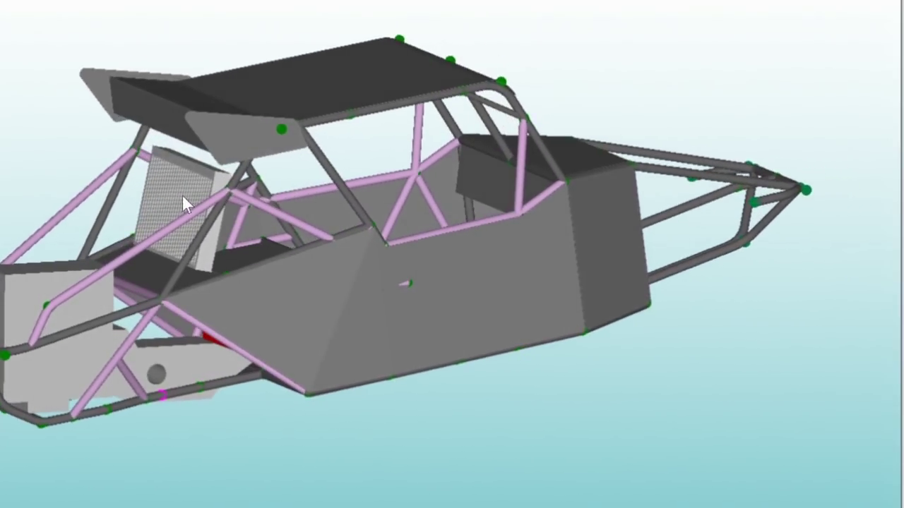
pyautogui.moveTo(209, 269); pyautogui.dragTo(252, 346, button='middle')
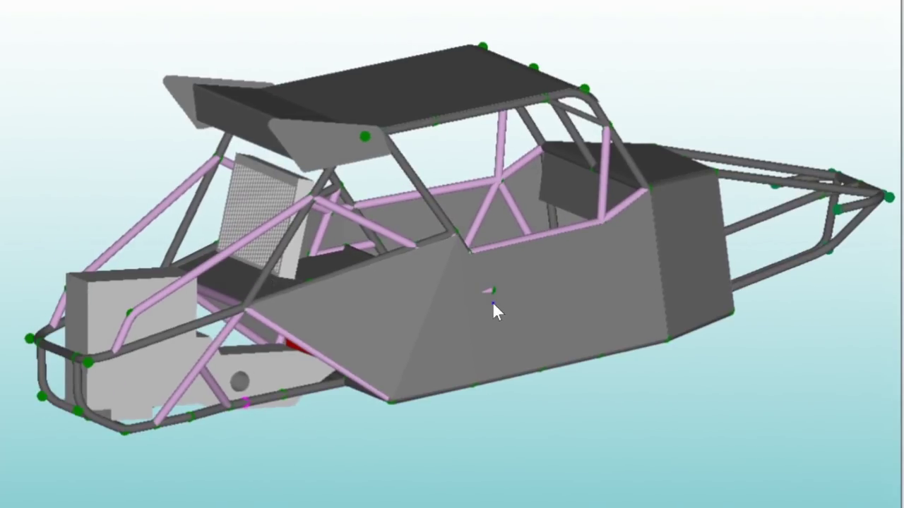
pyautogui.moveTo(492, 307); pyautogui.dragTo(478, 284, button='middle')
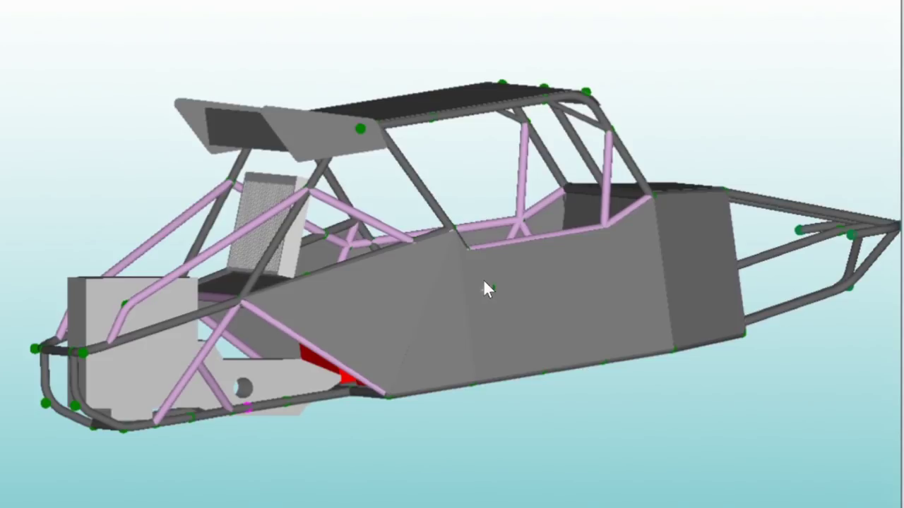
pyautogui.moveTo(483, 285); pyautogui.dragTo(538, 296, button='middle')
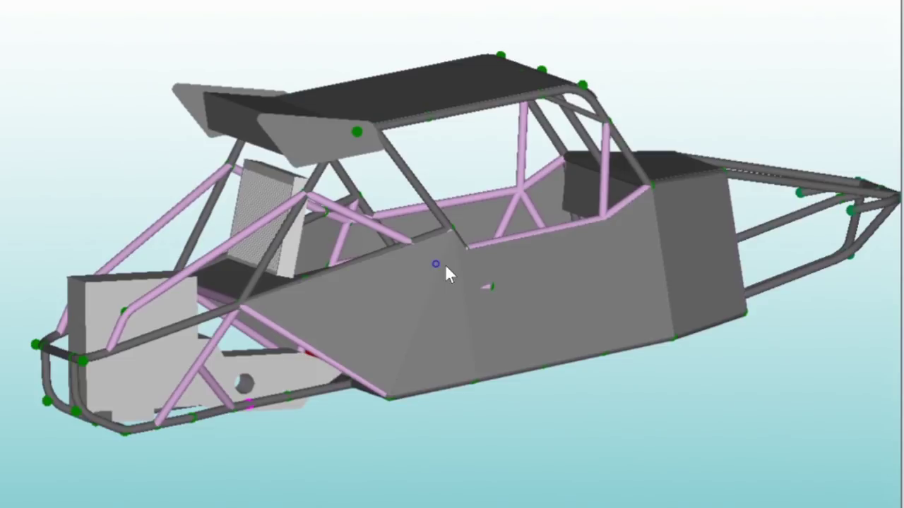
pyautogui.moveTo(447, 270); pyautogui.dragTo(482, 280, button='middle')
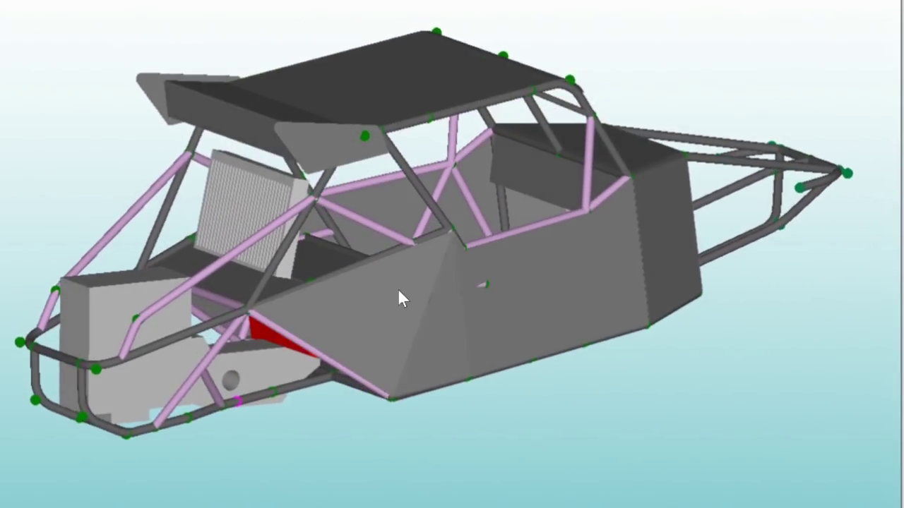
# Orbit the paneled chassis through side-on, top-down and rear three-quarter views of roof and red panels
pyautogui.moveTo(372, 305); pyautogui.dragTo(357, 285, button='middle')
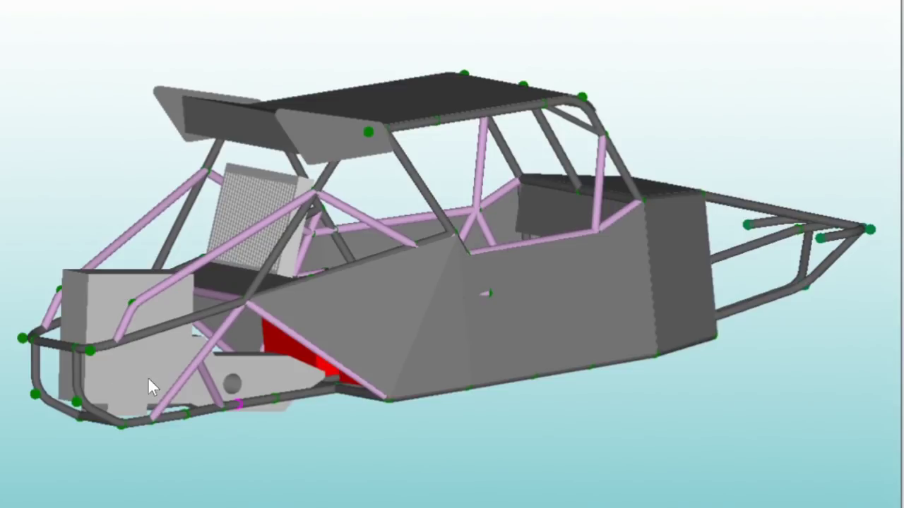
pyautogui.moveTo(241, 206); pyautogui.dragTo(216, 289, button='middle')
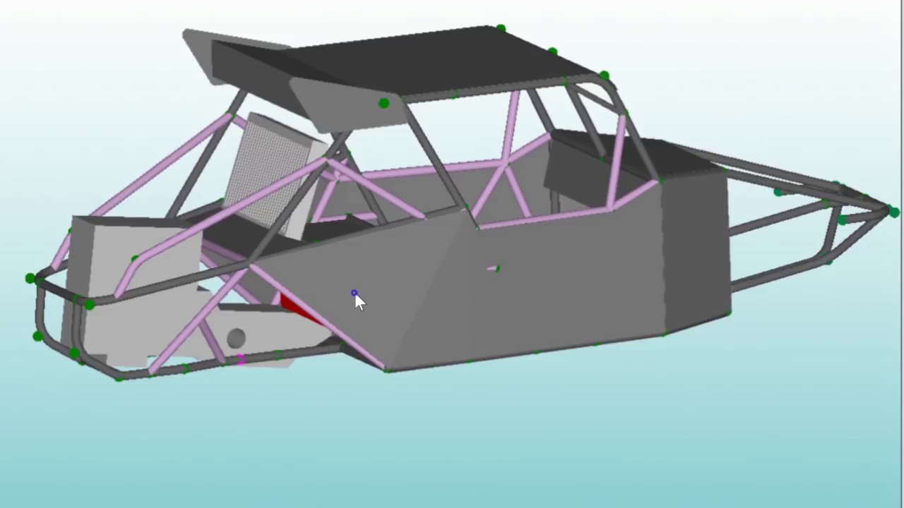
pyautogui.moveTo(354, 294); pyautogui.dragTo(296, 197, button='middle')
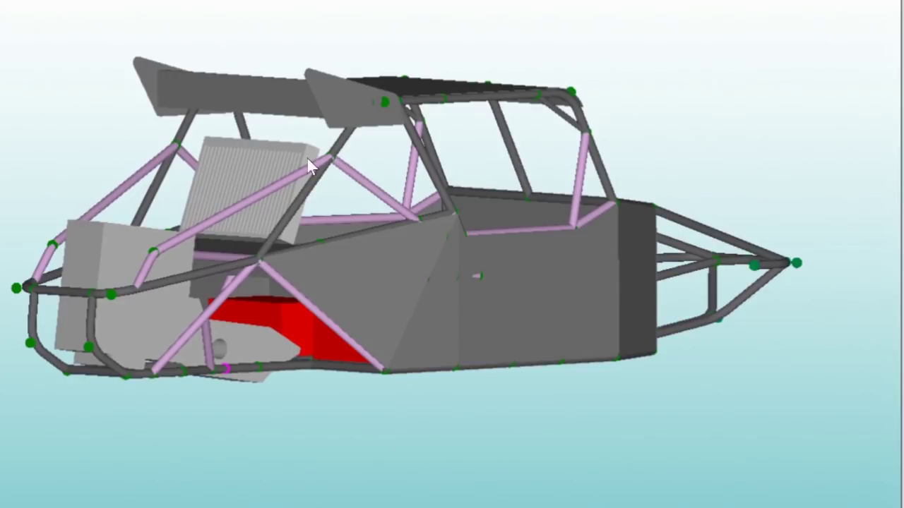
pyautogui.moveTo(405, 294); pyautogui.dragTo(333, 207, button='middle')
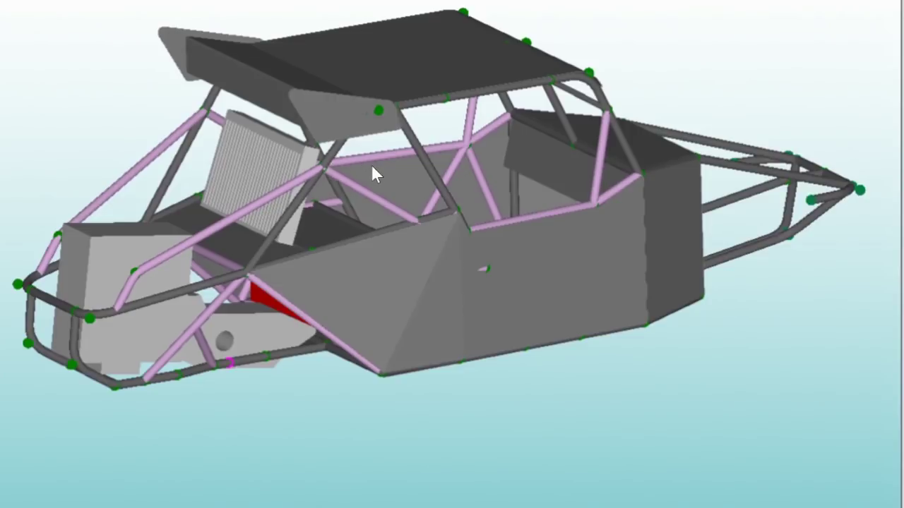
pyautogui.moveTo(326, 195); pyautogui.dragTo(274, 178, button='middle')
pyautogui.moveTo(323, 192); pyautogui.dragTo(286, 182, button='middle')
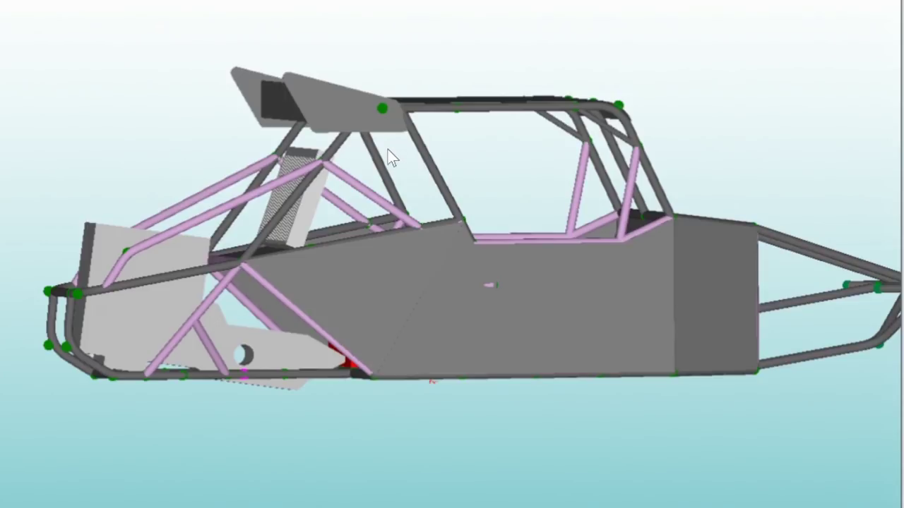
pyautogui.moveTo(346, 168); pyautogui.dragTo(367, 298, button='middle')
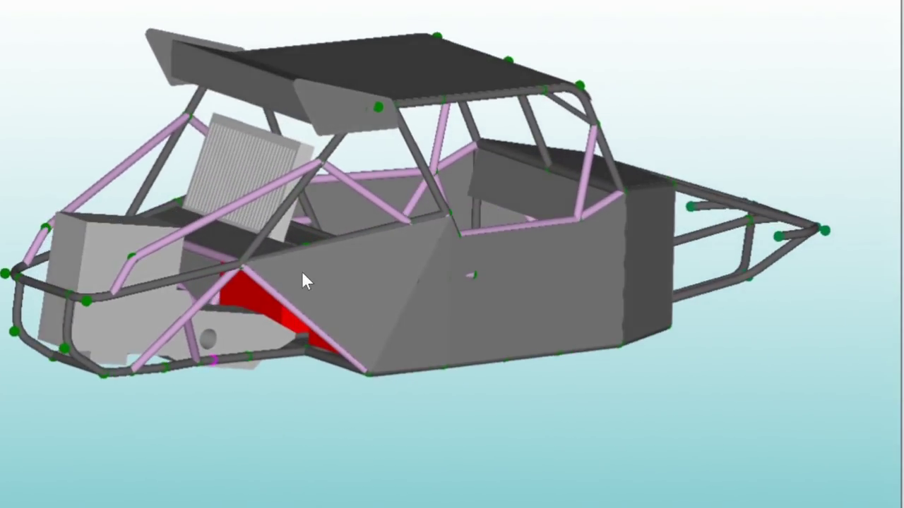
pyautogui.moveTo(277, 263); pyautogui.dragTo(375, 271, button='middle')
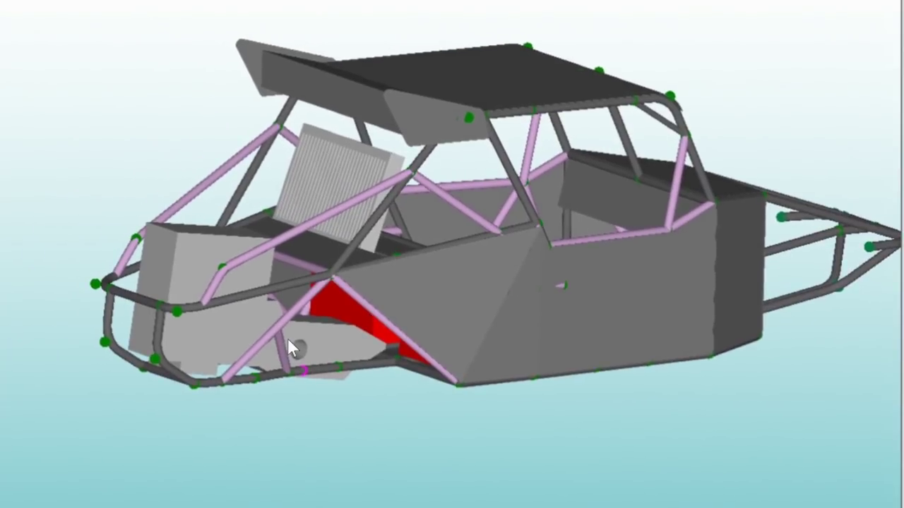
# Zoom in and orbit around the red boxes behind the side panel, then zoom back out toward the cockpit
pyautogui.moveTo(286, 336); pyautogui.dragTo(250, 337, button='middle')
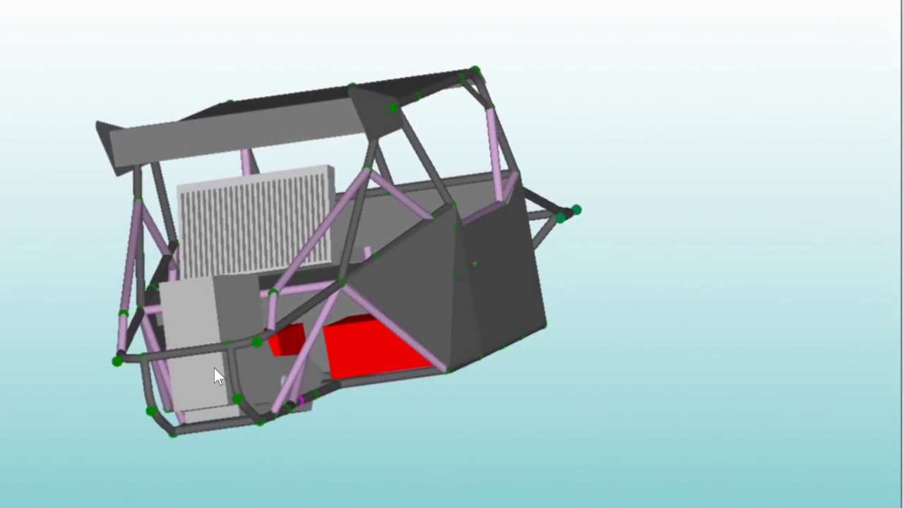
pyautogui.scroll(5, 320, 361)
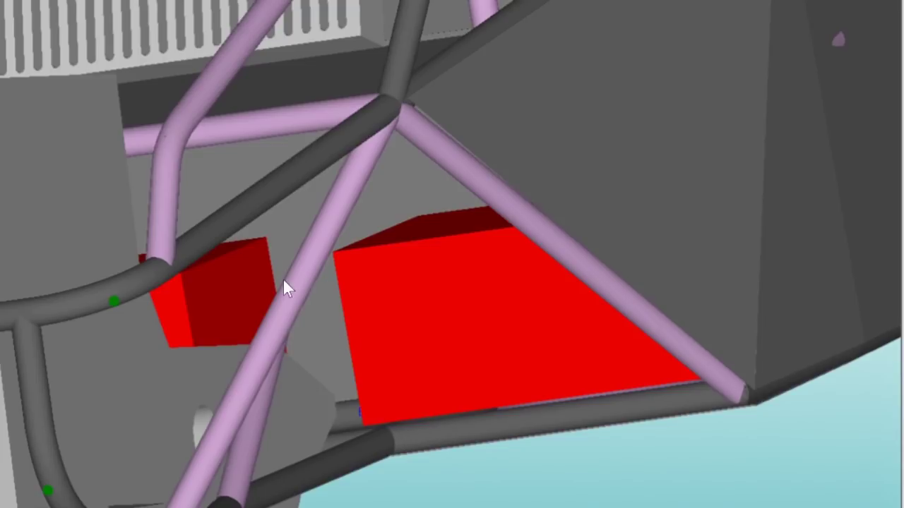
pyautogui.moveTo(295, 297); pyautogui.dragTo(338, 298, button='middle')
pyautogui.scroll(-10, 399, 285)
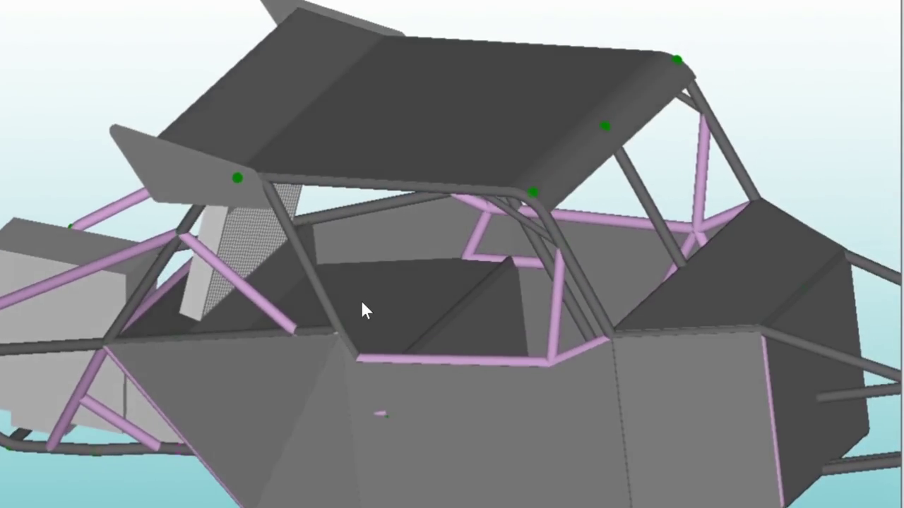
pyautogui.moveTo(362, 303); pyautogui.dragTo(431, 309, button='middle')
# Zoom into the cockpit floor panels, then lower the view toward the nose section
pyautogui.scroll(5, 439, 286)
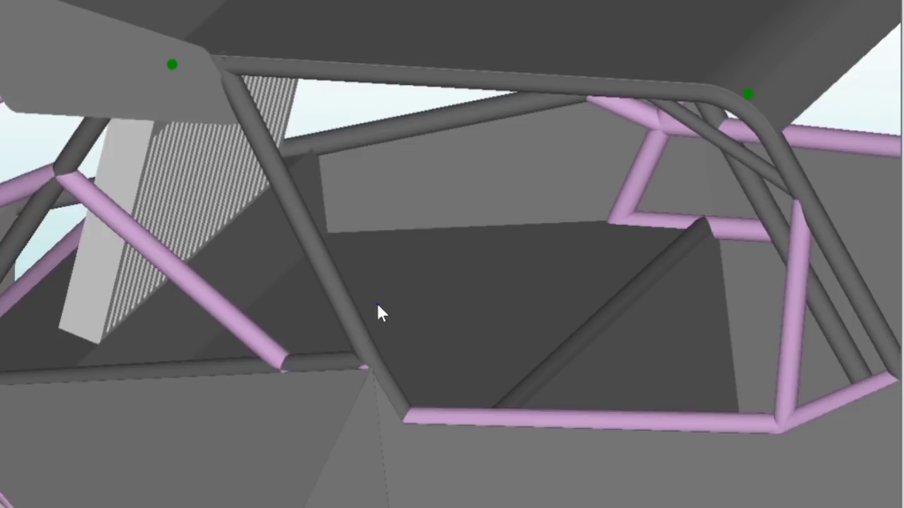
pyautogui.scroll(5, 400, 293)
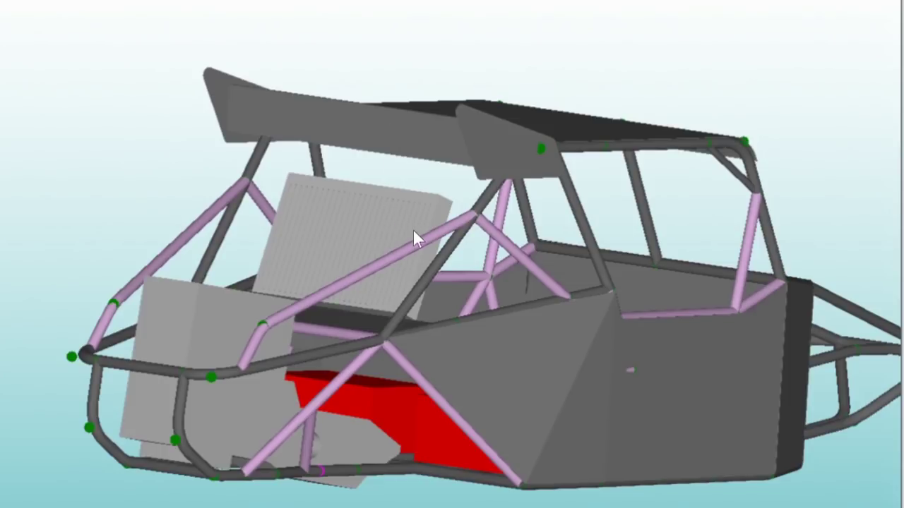
pyautogui.moveTo(418, 240); pyautogui.dragTo(641, 294, button='middle')
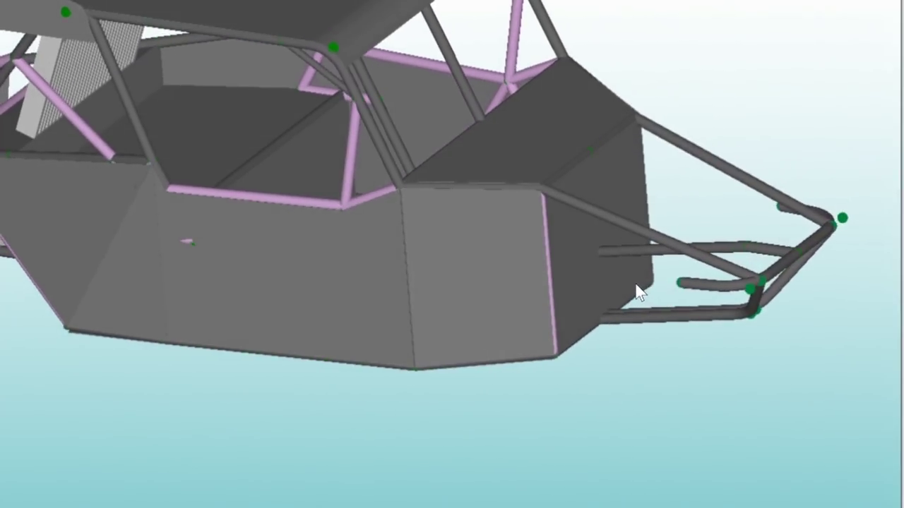
# Orbit around the front nose tubing, then swing round to the rear side plates
pyautogui.moveTo(604, 296); pyautogui.dragTo(636, 260, button='middle')
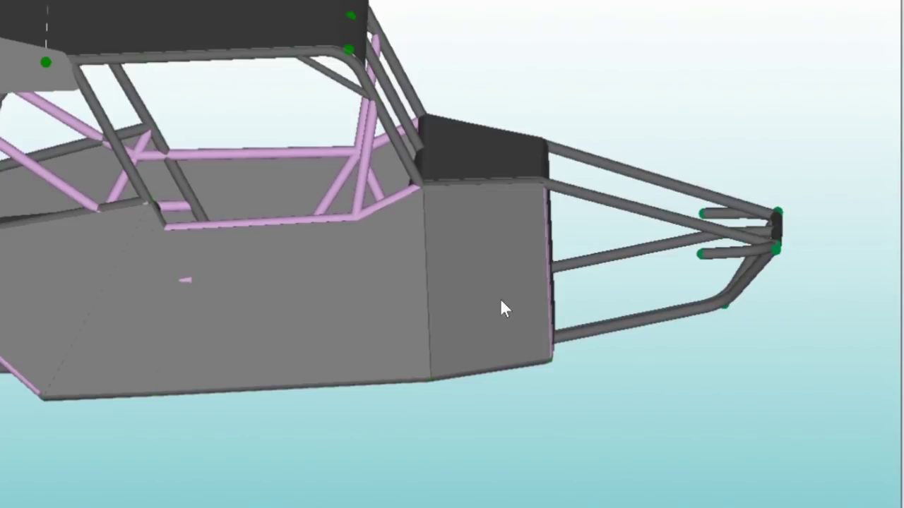
pyautogui.moveTo(539, 234); pyautogui.dragTo(440, 284, button='middle')
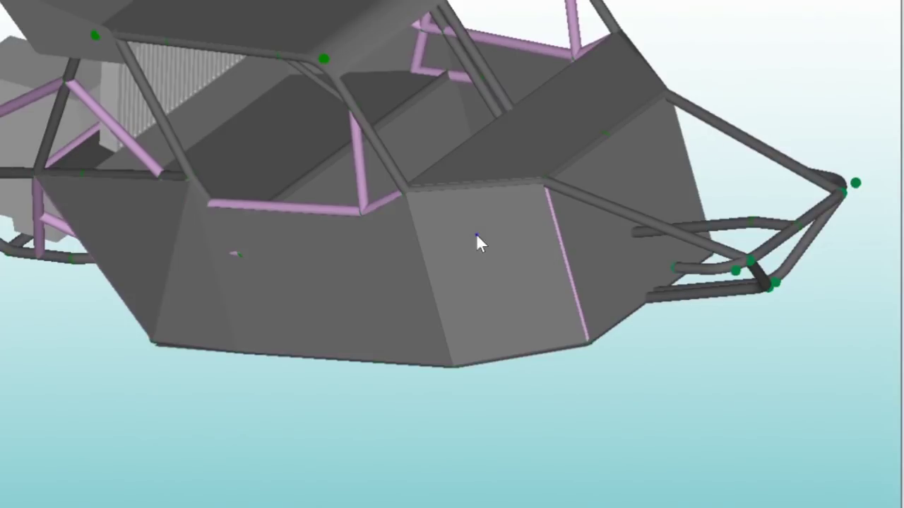
pyautogui.moveTo(477, 235); pyautogui.dragTo(333, 313, button='middle')
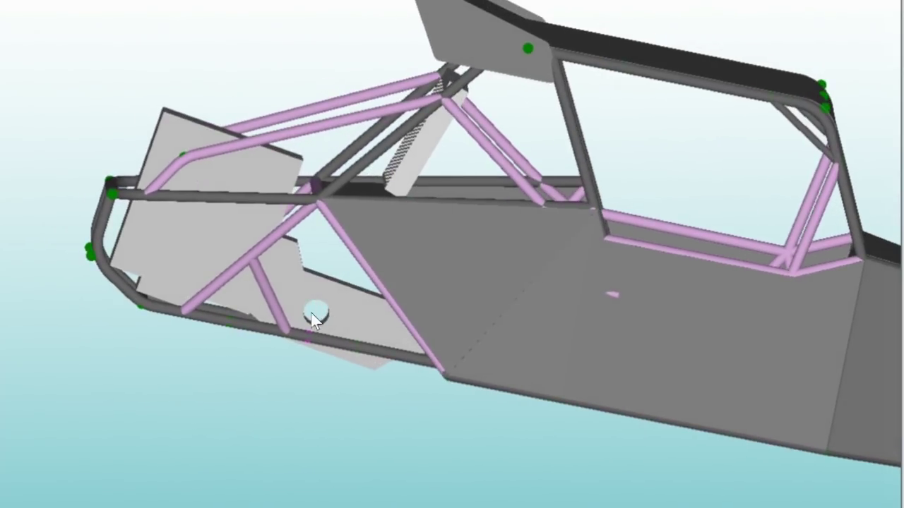
pyautogui.moveTo(304, 310); pyautogui.dragTo(326, 342, button='middle')
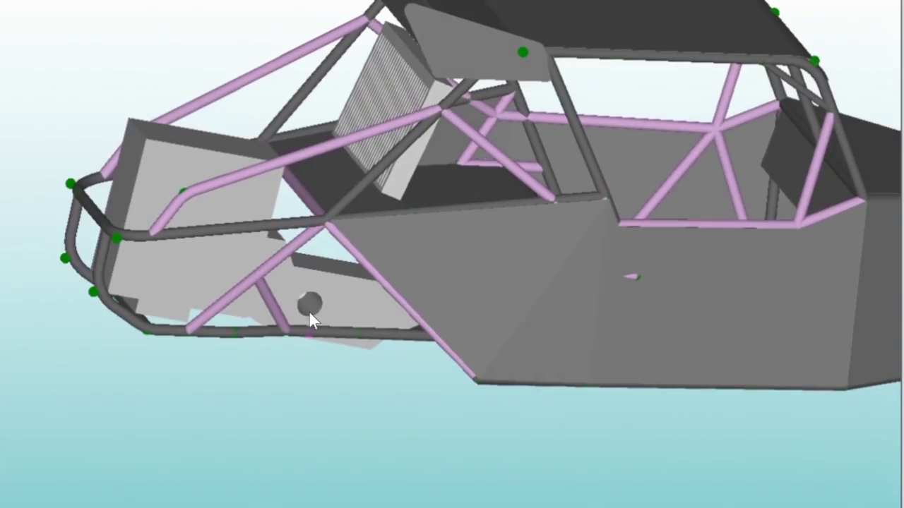
# View the rear section and the red box under the side panel from low side-on angles, then from higher
pyautogui.moveTo(427, 323); pyautogui.dragTo(438, 291, button='middle')
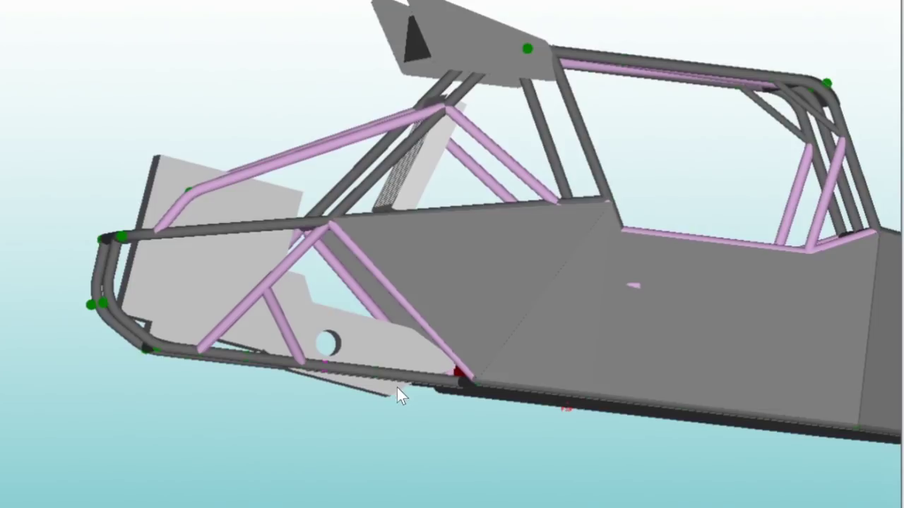
pyautogui.moveTo(407, 392); pyautogui.dragTo(447, 386, button='middle')
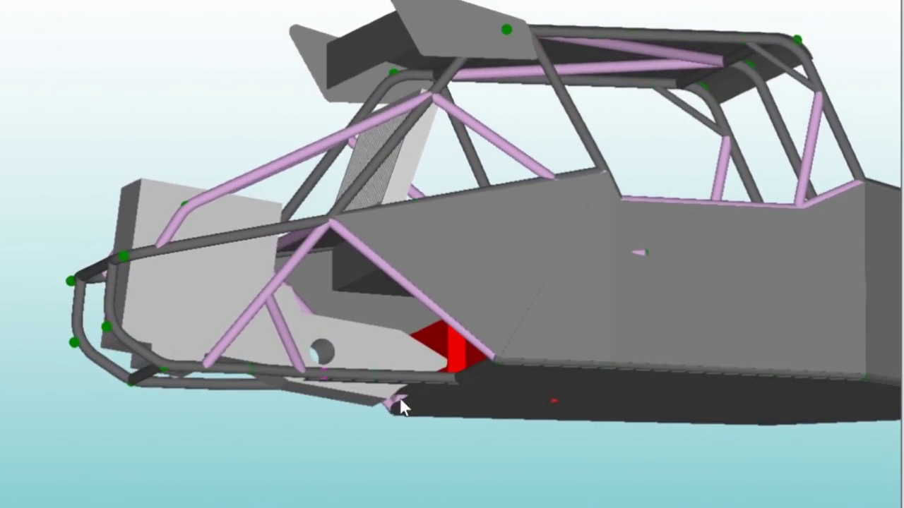
pyautogui.moveTo(469, 324); pyautogui.dragTo(417, 327, button='middle')
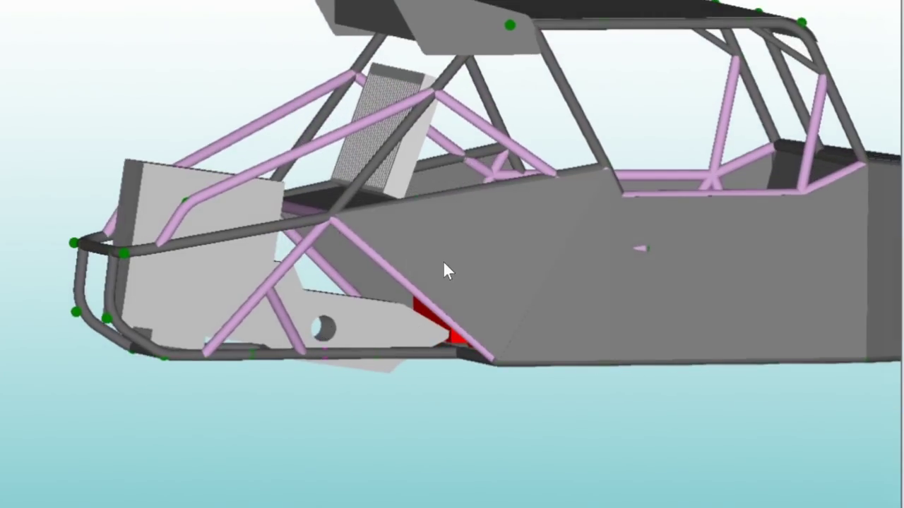
pyautogui.moveTo(441, 266); pyautogui.dragTo(497, 315, button='middle')
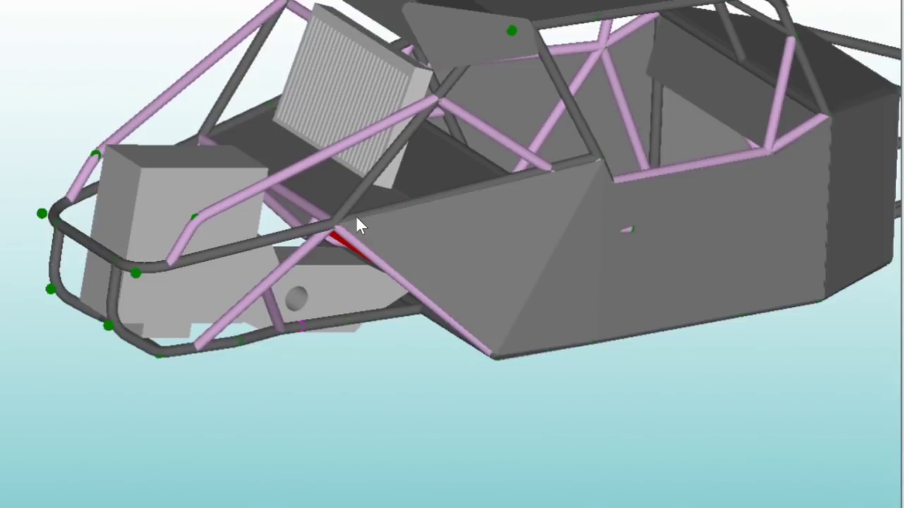
# Orbit and zoom in close on the red box under the side sheet, behind the pink diagonal brace
pyautogui.moveTo(356, 216)
pyautogui.mouseDown(button='middle')
pyautogui.moveTo(365, 218)
pyautogui.moveTo(357, 215)
pyautogui.mouseUp(button='middle')
pyautogui.scroll(3, 310, 232)
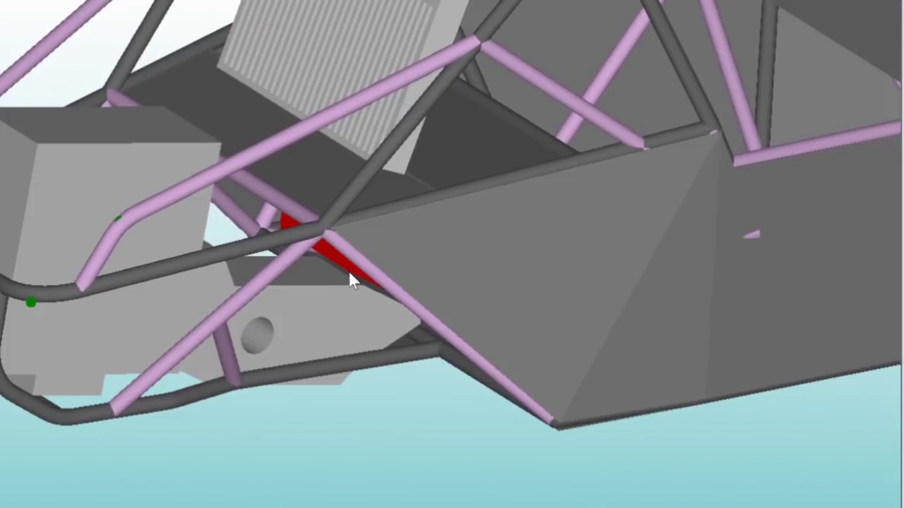
pyautogui.scroll(-3, 288, 359)
pyautogui.scroll(3, 289, 359)
pyautogui.moveTo(281, 186); pyautogui.dragTo(394, 148, button='middle')
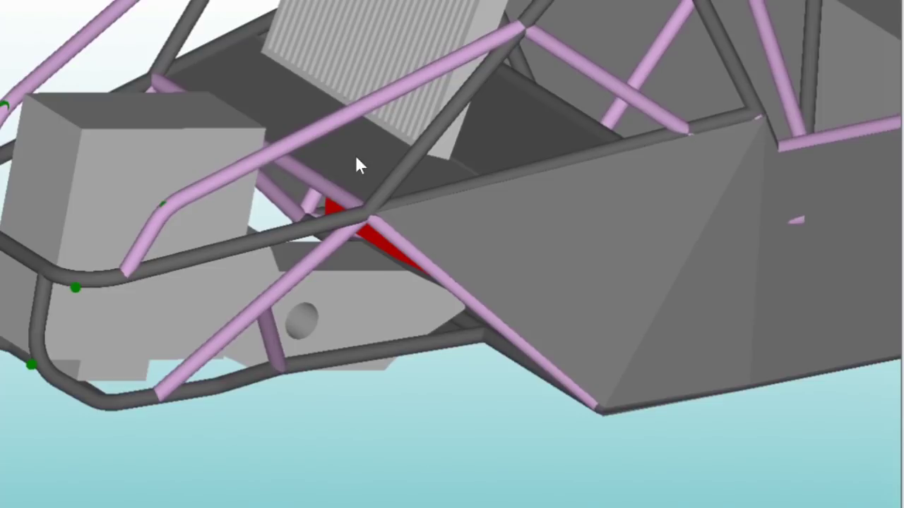
pyautogui.scroll(-5, 340, 166)
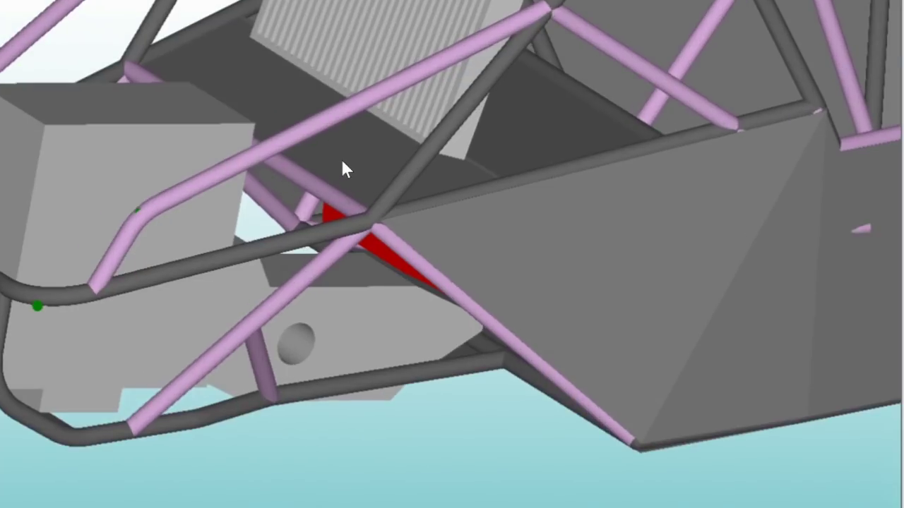
pyautogui.scroll(3, 435, 175)
pyautogui.scroll(-2, 430, 174)
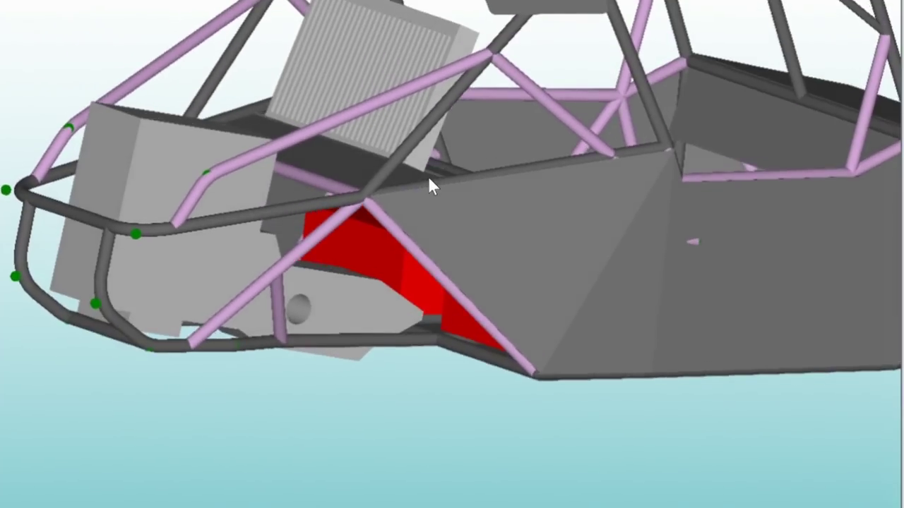
pyautogui.scroll(-2, 363, 241)
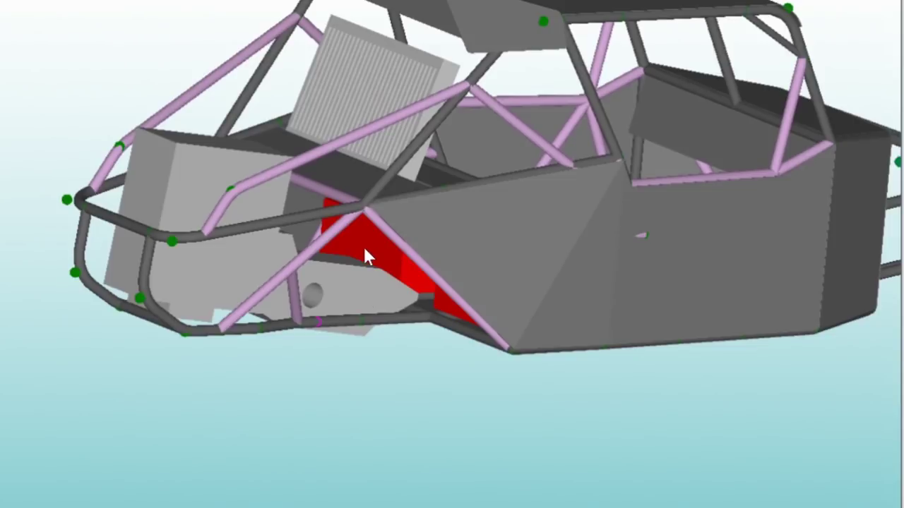
pyautogui.scroll(6, 455, 335)
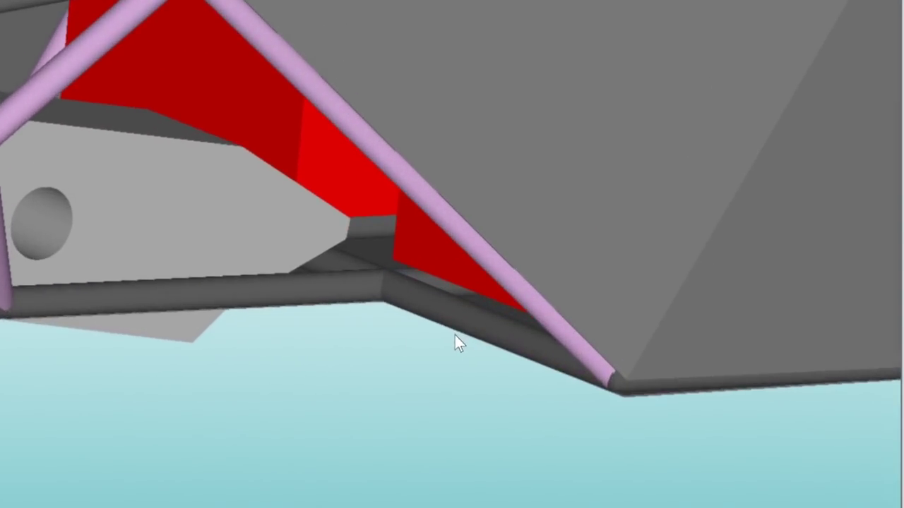
# Zoom out and orbit higher to frame the rear cage, radiator and red boxes beneath the side sheet
pyautogui.moveTo(433, 345); pyautogui.dragTo(600, 355, button='middle')
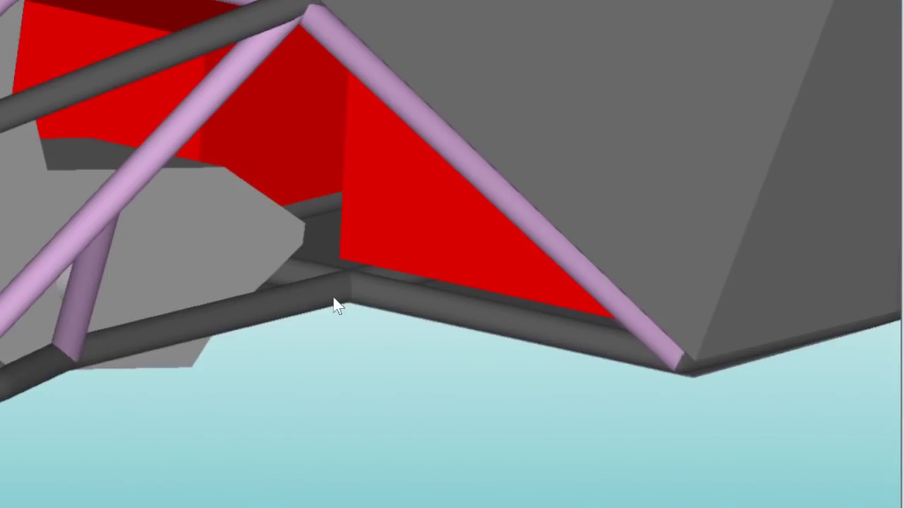
pyautogui.scroll(-5, 488, 335)
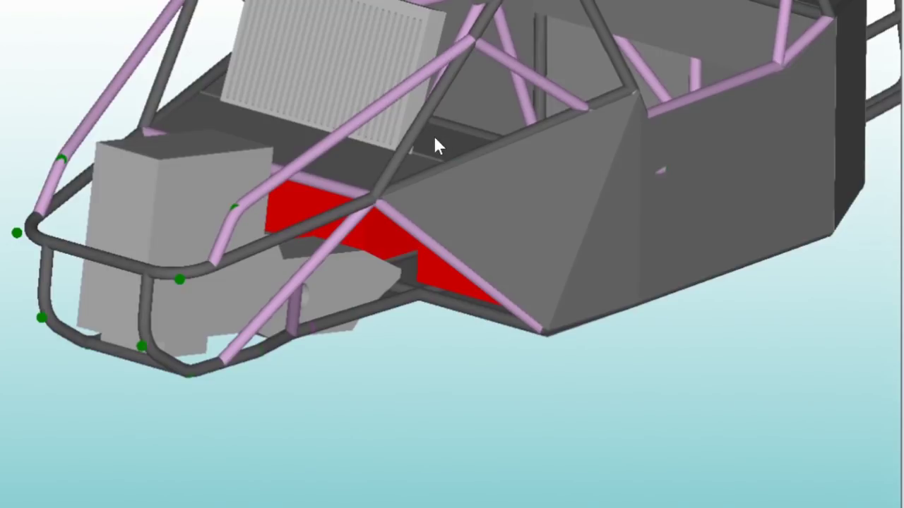
pyautogui.moveTo(399, 146); pyautogui.dragTo(418, 173, button='middle')
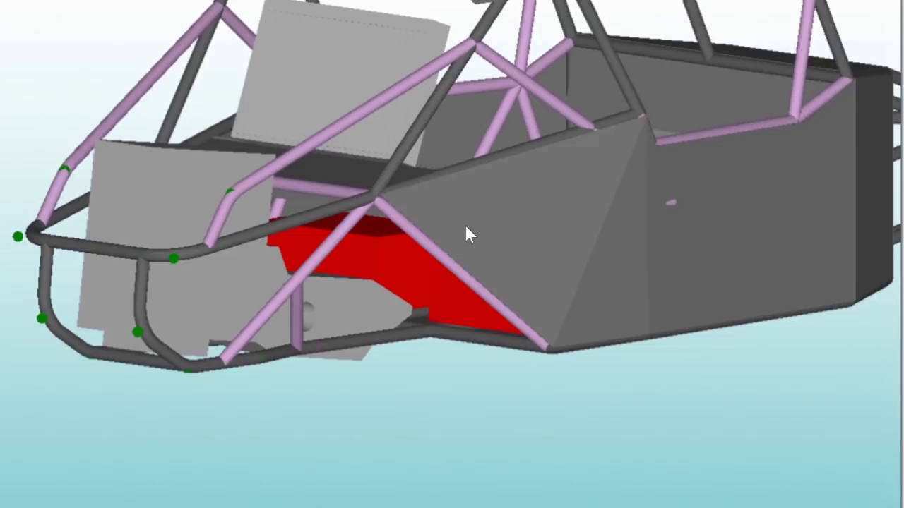
pyautogui.moveTo(454, 313); pyautogui.dragTo(394, 332, button='middle')
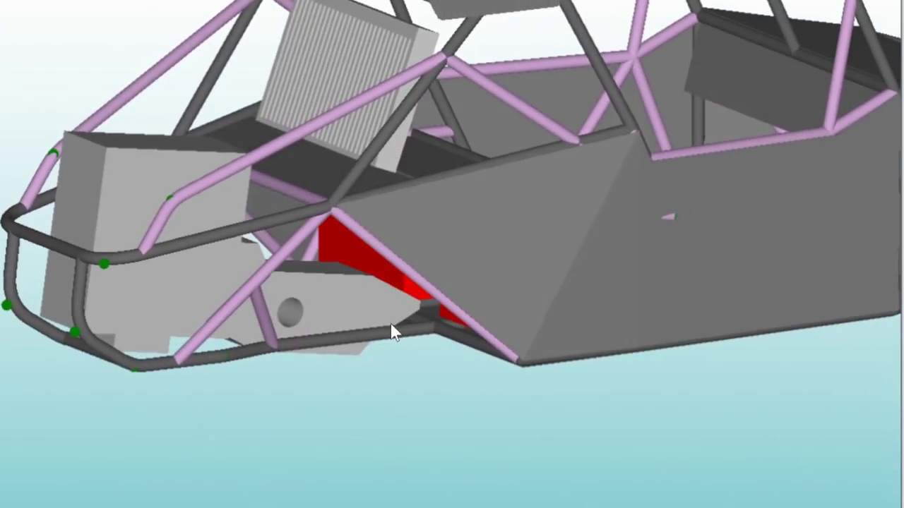